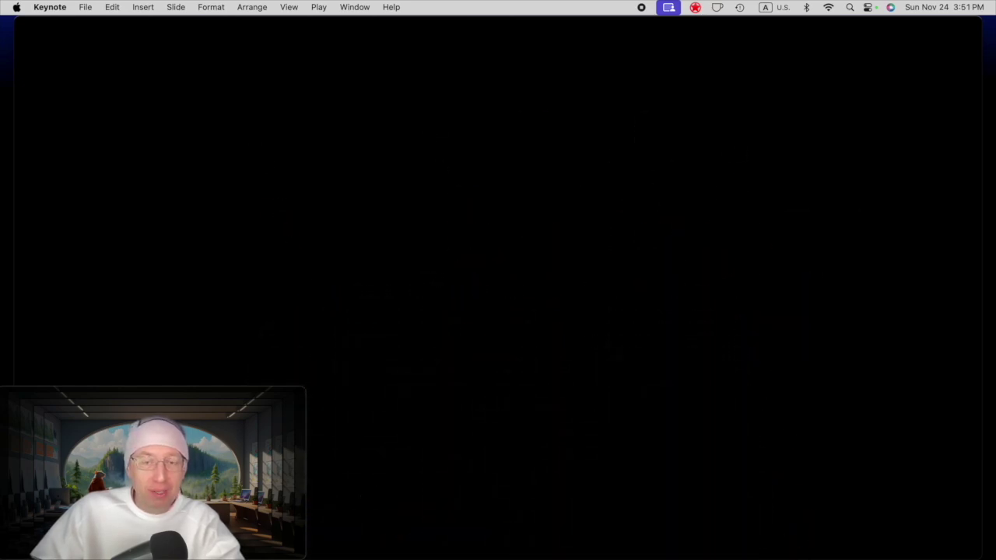
Leave the slideshow and set a 5-second delay on the rounded rectangle's Crumble build in the build order.
{"action": "key", "text": "Escape"}
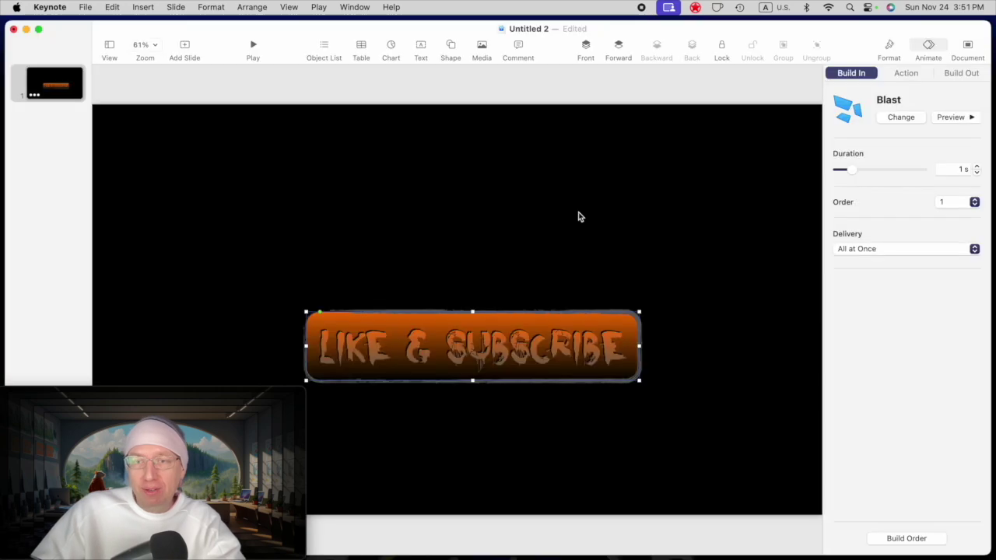
{"action": "left_click", "coordinate": [895, 538]}
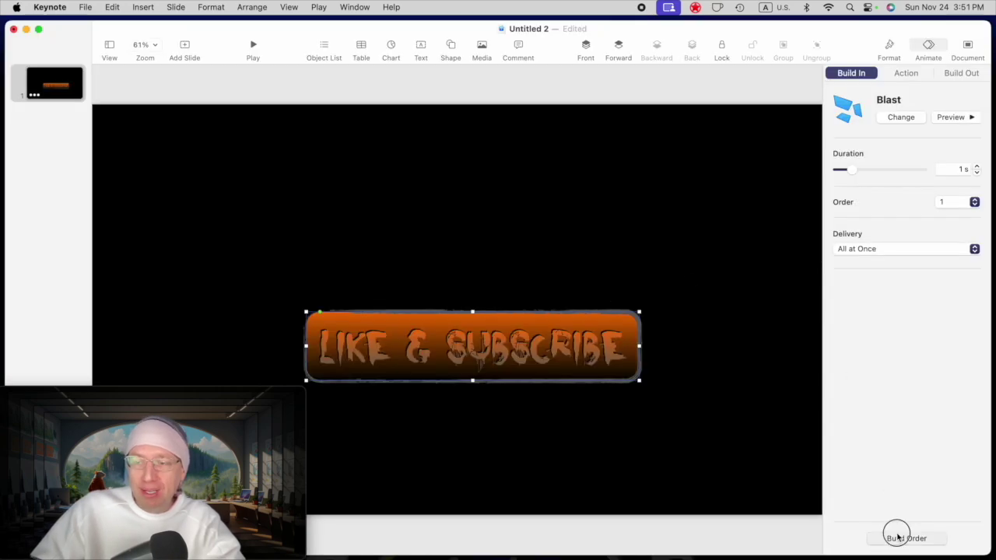
{"action": "left_click", "coordinate": [724, 253]}
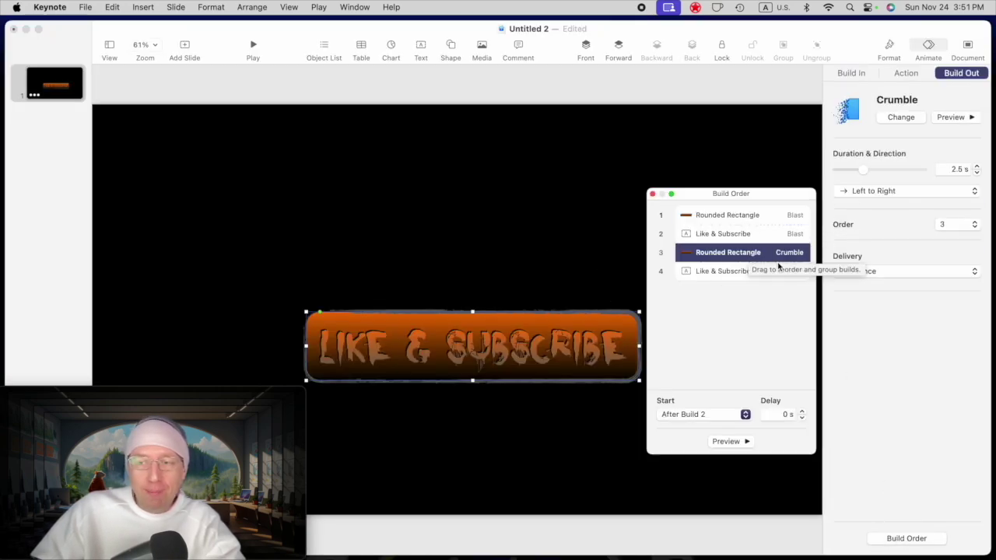
{"action": "left_click", "coordinate": [804, 414]}
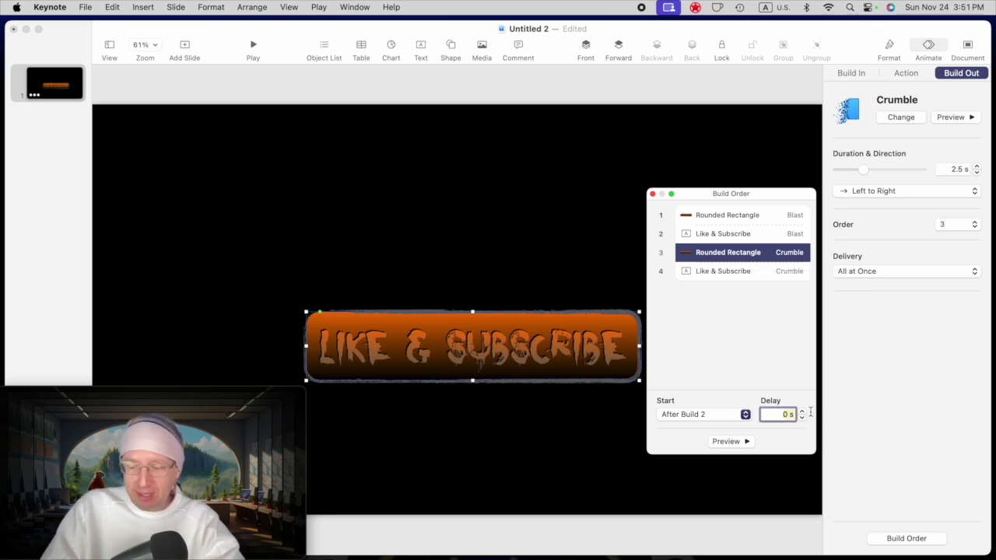
{"action": "type", "text": "5"}
{"action": "left_click", "coordinate": [743, 325]}
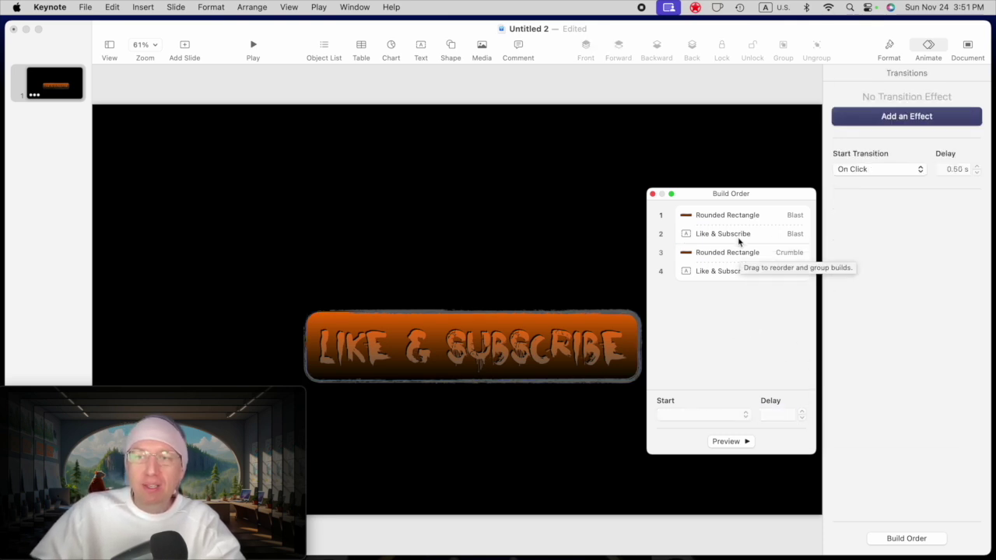
Play the slideshow to check the timing between the banner's Blast entrance and Crumble exit.
{"action": "left_click", "coordinate": [741, 233]}
{"action": "left_click", "coordinate": [760, 216]}
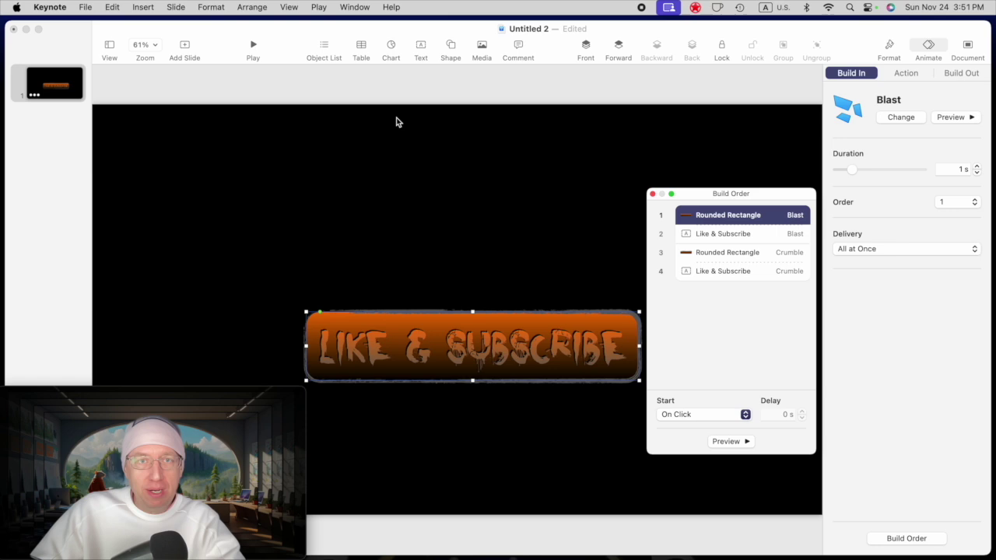
{"action": "left_click", "coordinate": [253, 47]}
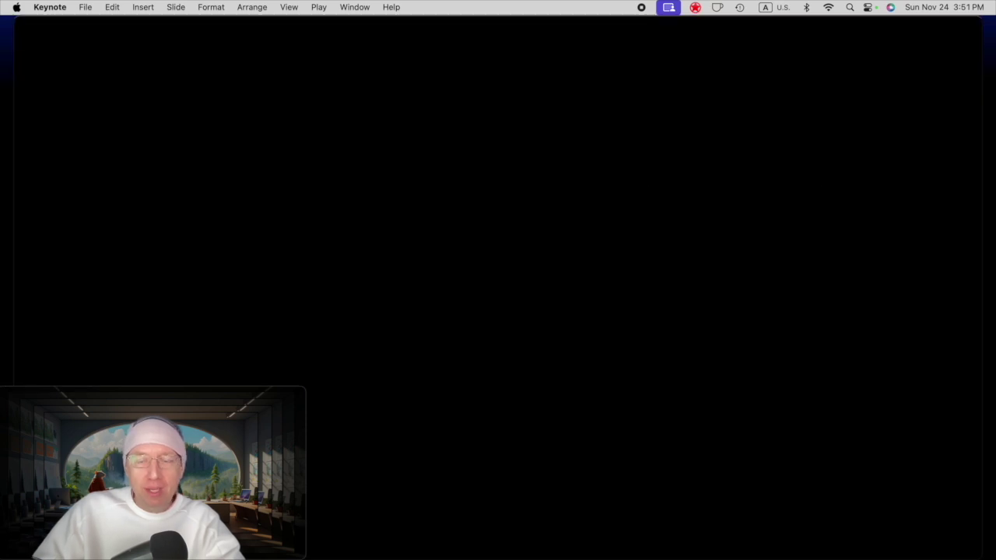
{"action": "key", "text": "space"}
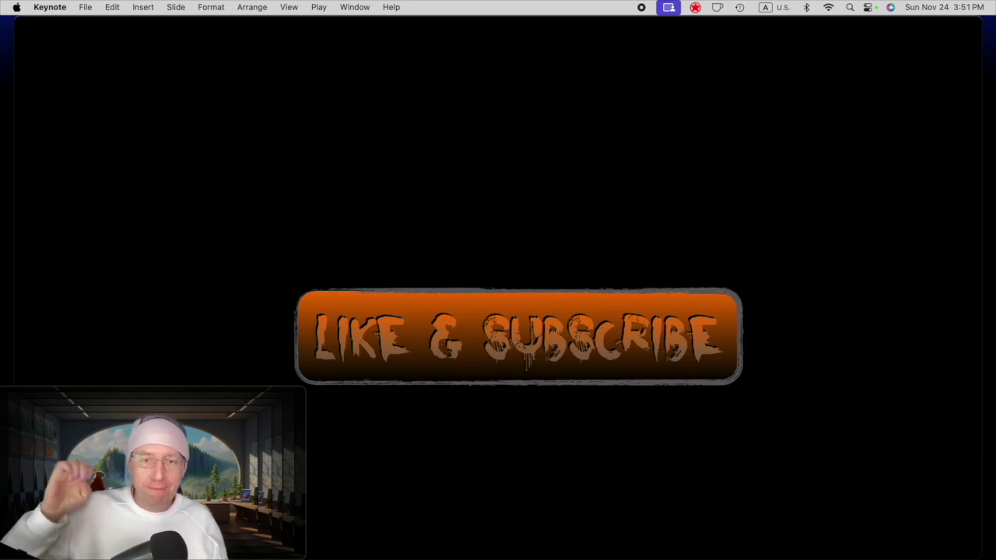
{"action": "key", "text": "space"}
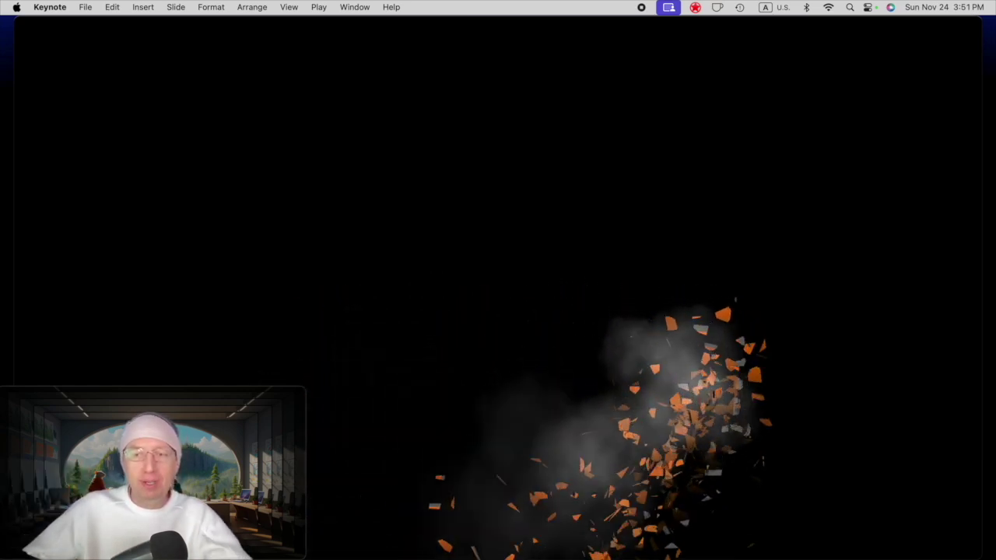
{"action": "key", "text": "Escape"}
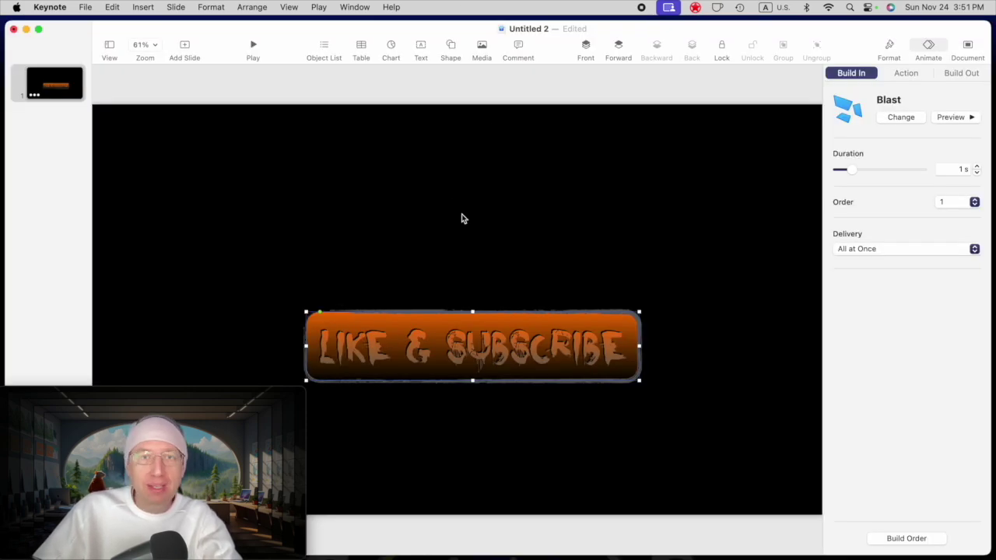
Select the rounded rectangle together with its Like & Subscribe text and move both to the lower part of the slide.
{"action": "left_click_drag", "start_coordinate": [404, 354], "coordinate": [365, 276]}
{"action": "key", "text": "super+z"}
{"action": "left_click_drag", "start_coordinate": [505, 254], "coordinate": [532, 382]}
{"action": "left_click_drag", "start_coordinate": [500, 338], "coordinate": [500, 309]}
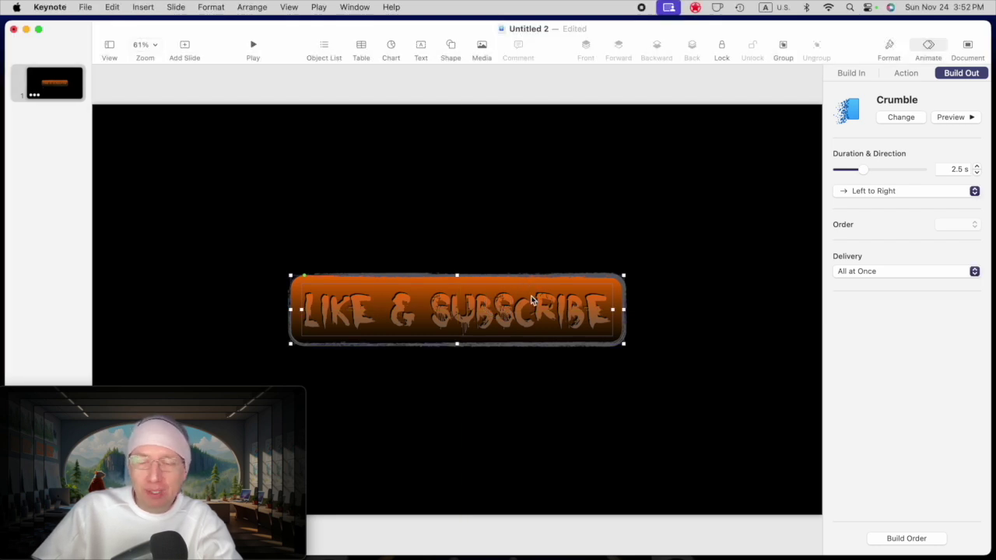
{"action": "left_click_drag", "start_coordinate": [532, 300], "coordinate": [522, 418]}
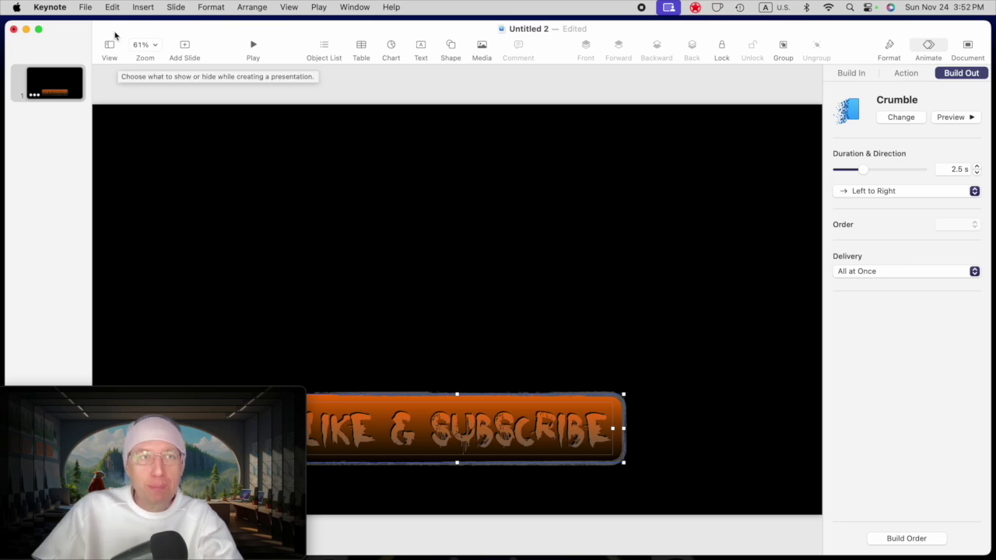
Set up a movie export of the presentation, keeping 1080p resolution and the Apple ProRes 4444 format.
{"action": "left_click", "coordinate": [88, 8]}
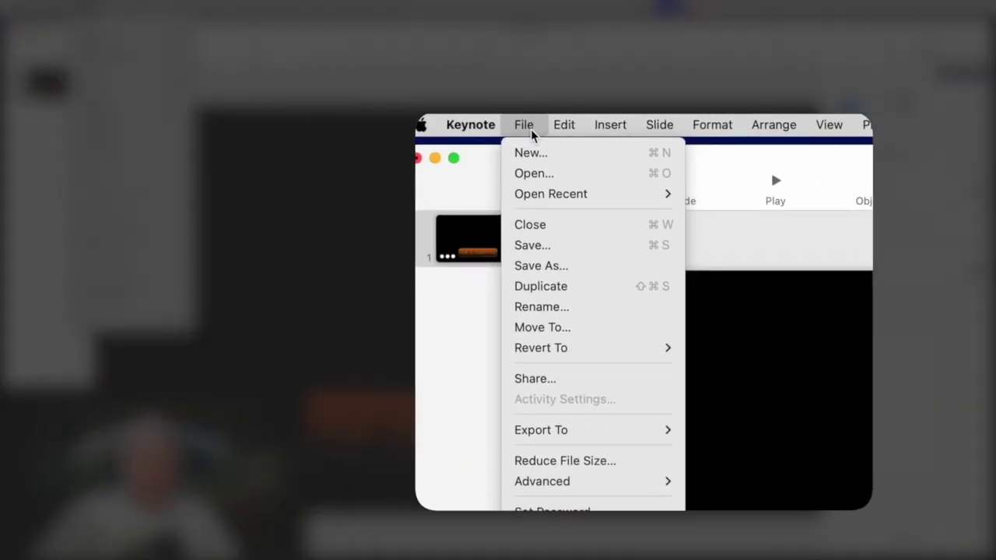
{"action": "mouse_move", "coordinate": [604, 440]}
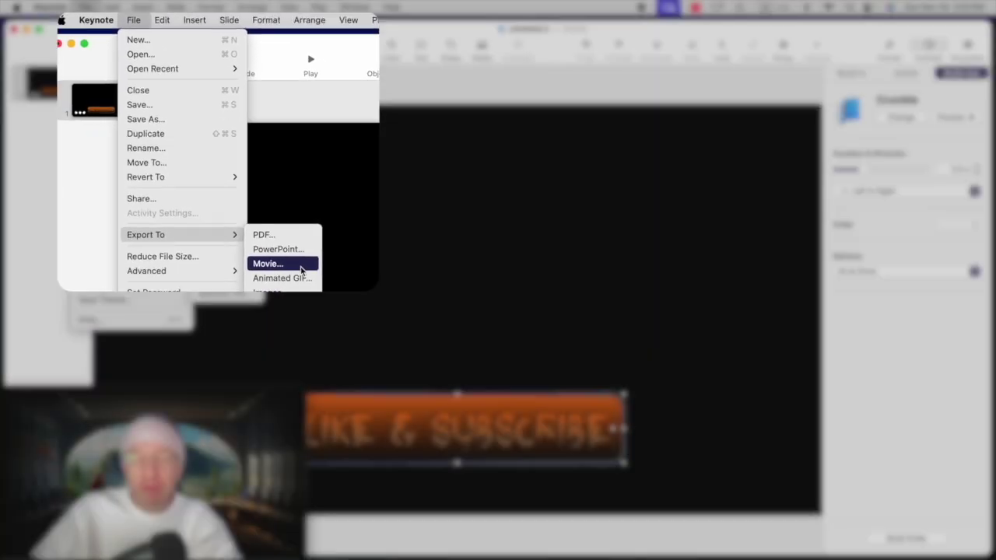
{"action": "left_click", "coordinate": [756, 473]}
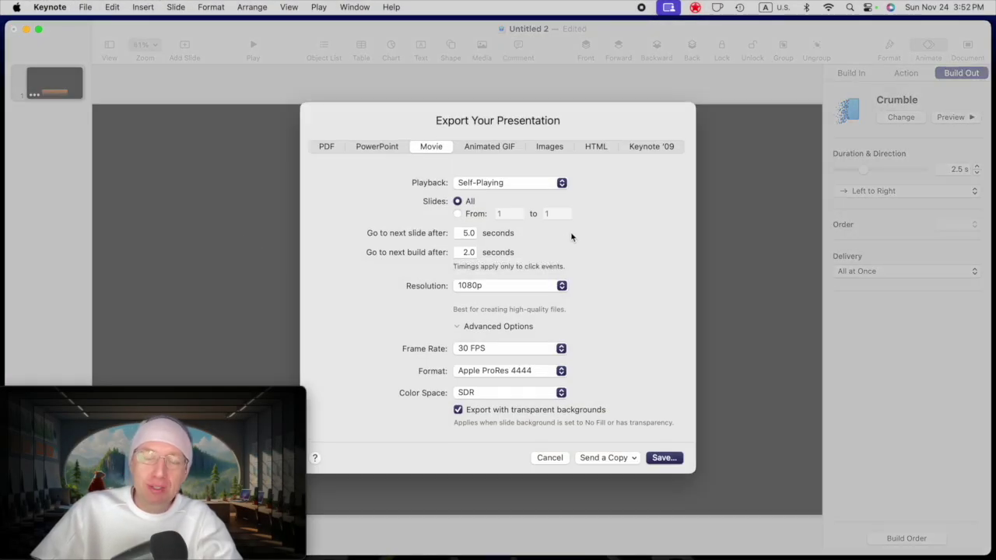
{"action": "left_click", "coordinate": [507, 287]}
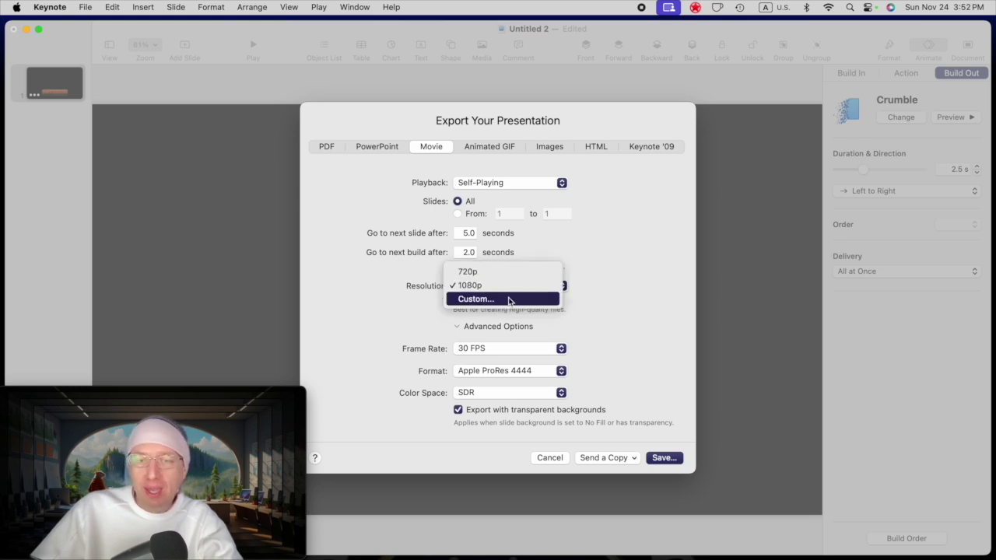
{"action": "left_click", "coordinate": [597, 297]}
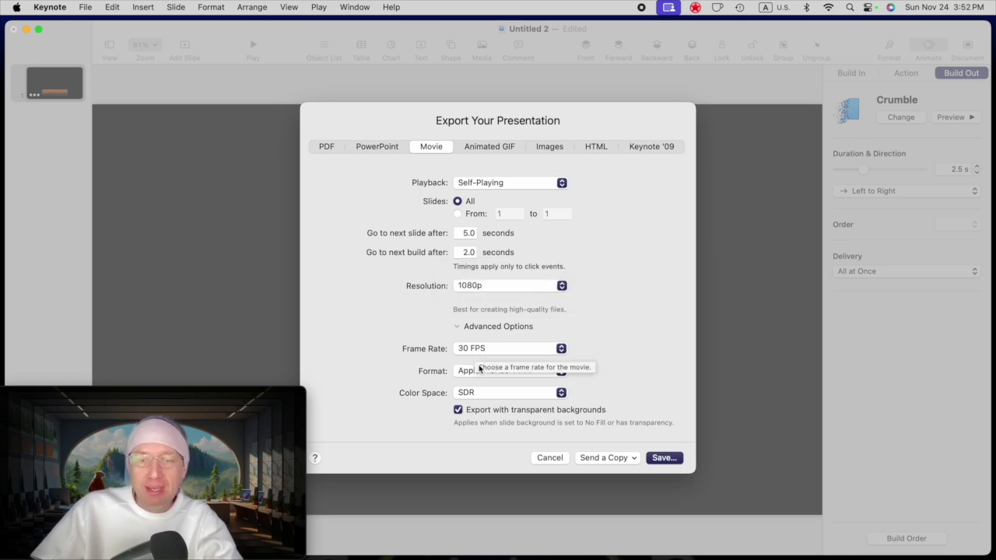
{"action": "left_click", "coordinate": [516, 371]}
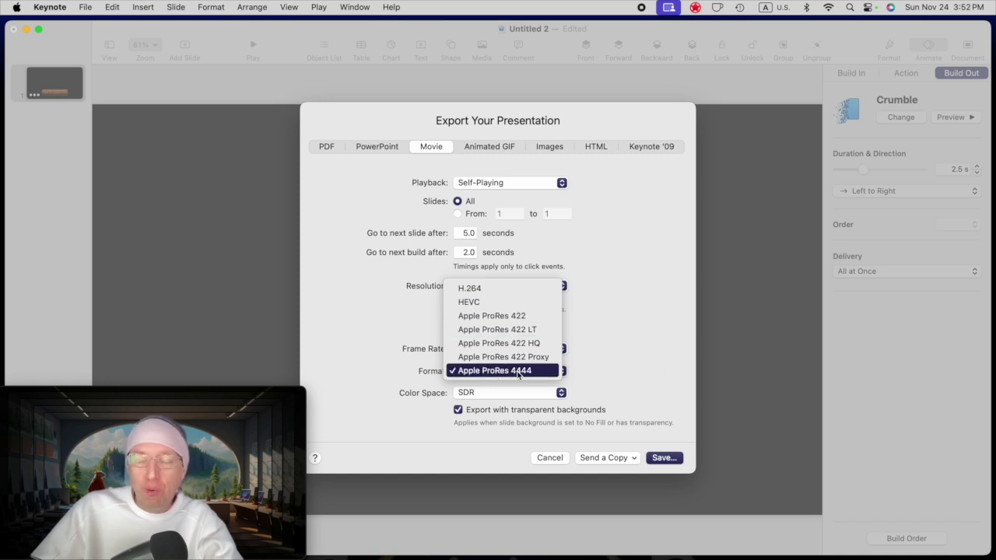
{"action": "left_click", "coordinate": [518, 372]}
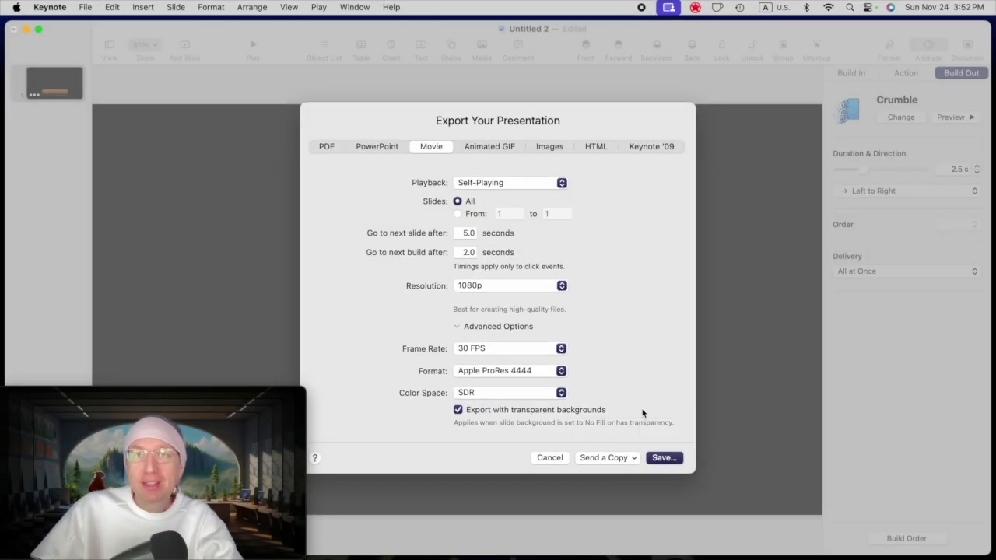
Export the movie to the Desktop with a file name beginning "Crumble LIke Su".
{"action": "left_click", "coordinate": [673, 460]}
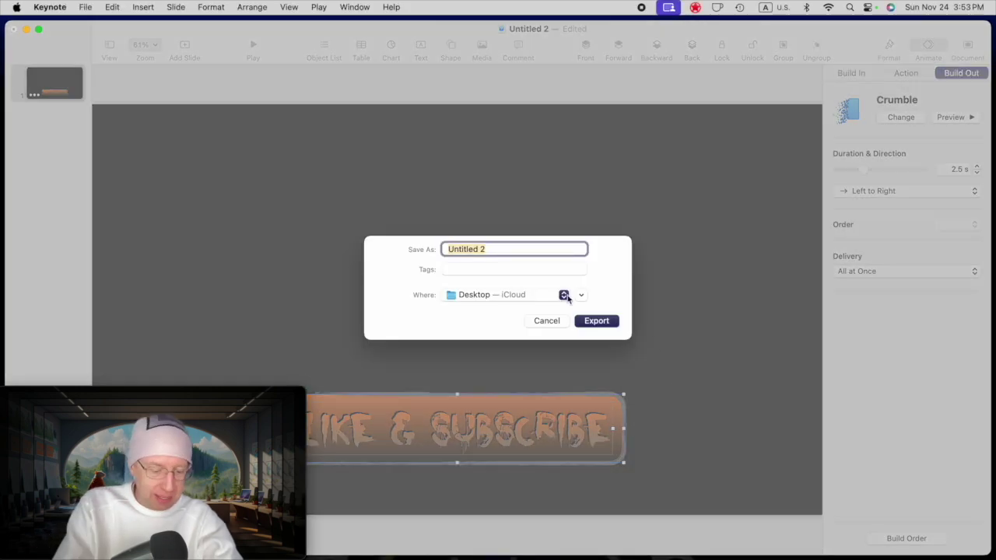
{"action": "type", "text": "Crum"}
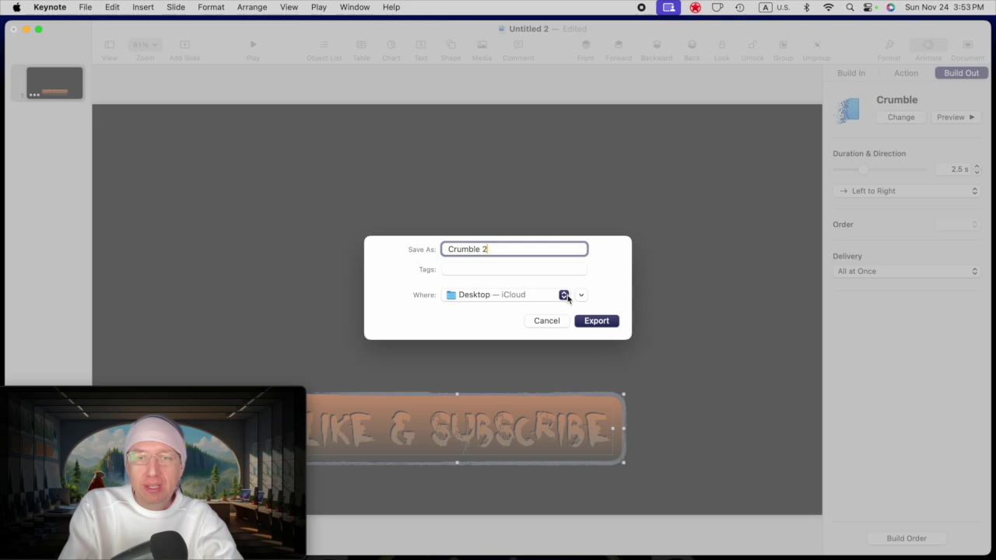
{"action": "type", "text": "ble 2"}
{"action": "key", "text": "BackSpace"}
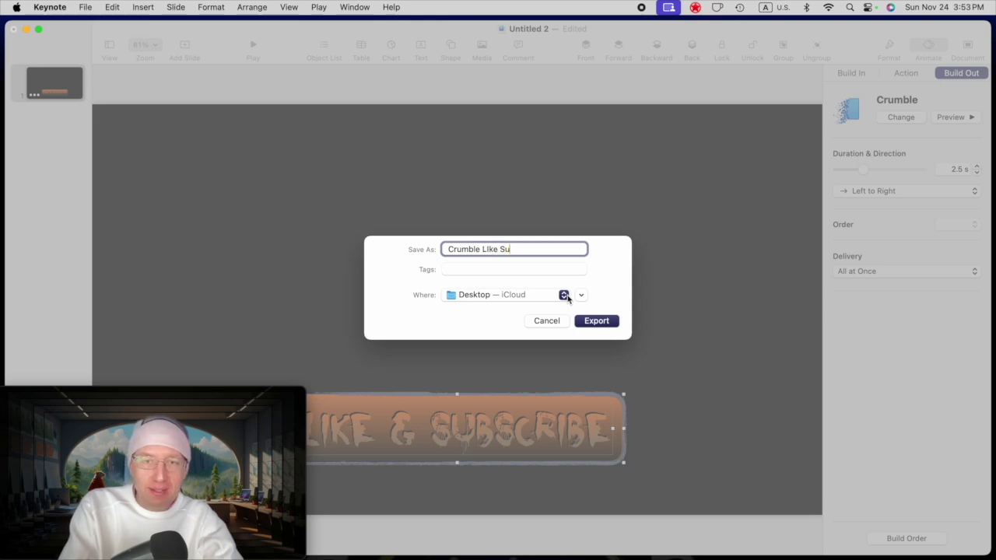
{"action": "key", "text": "Return"}
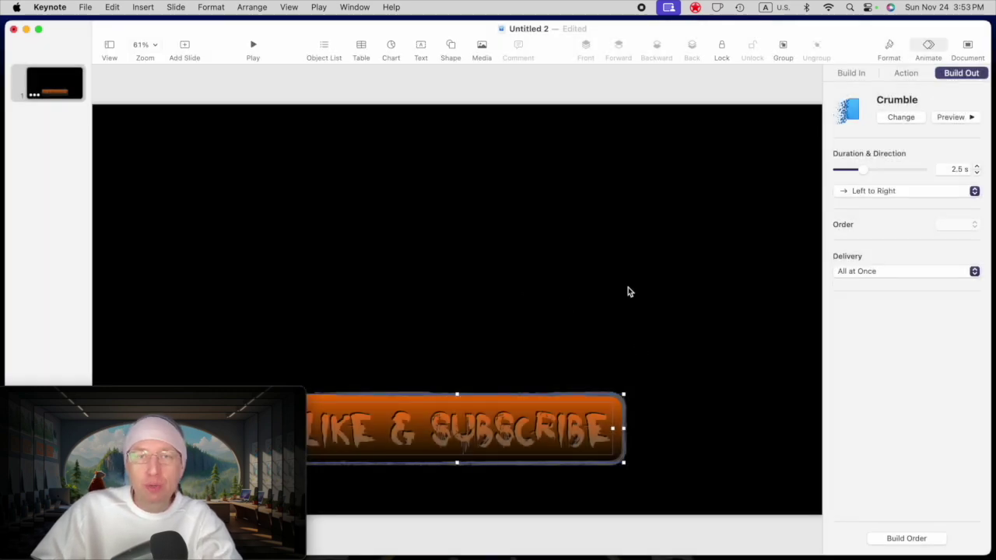
Hide the presentation, switch to iMovie and move the floating webcam window clear of the start of the timeline.
{"action": "key", "text": "super+h"}
{"action": "mouse_move", "coordinate": [487, 557]}
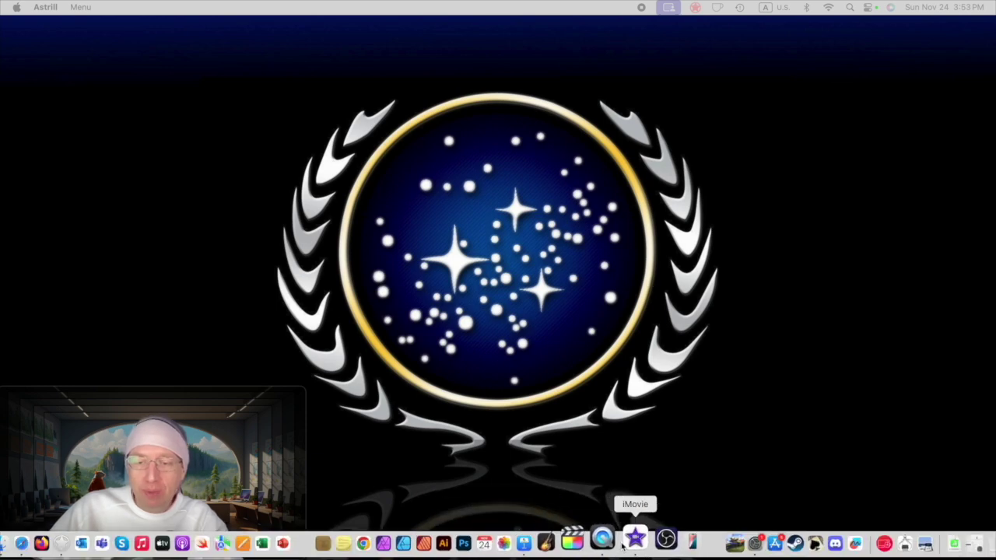
{"action": "left_click", "coordinate": [649, 540]}
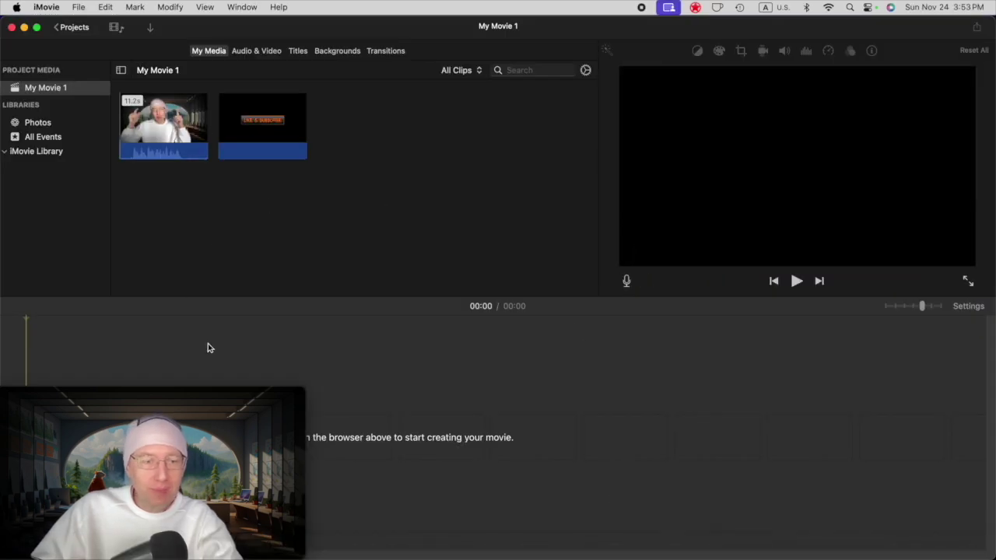
{"action": "left_click_drag", "start_coordinate": [215, 390], "coordinate": [900, 382]}
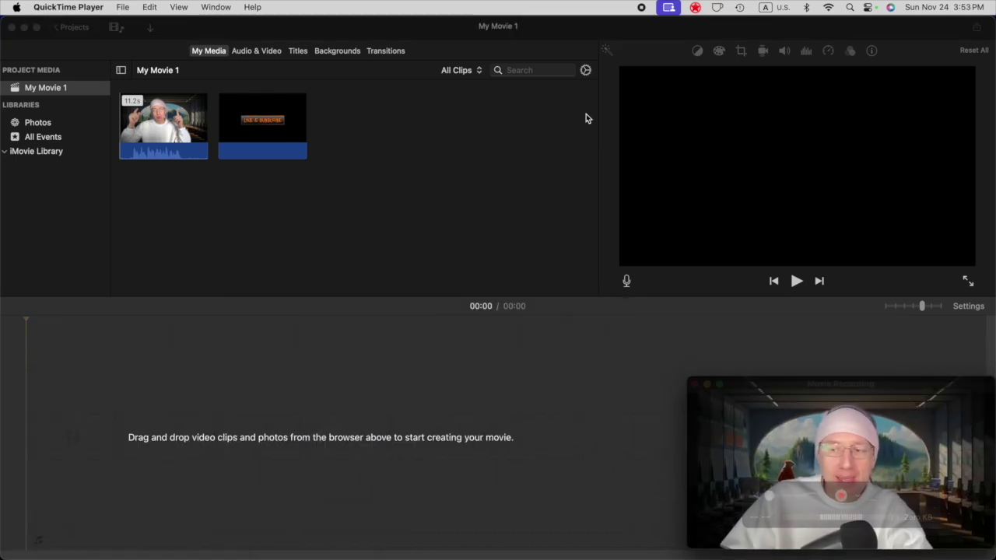
Add the 11.2-second presenter clip to the timeline and scrub to about 4 seconds.
{"action": "left_click_drag", "start_coordinate": [176, 114], "coordinate": [46, 421]}
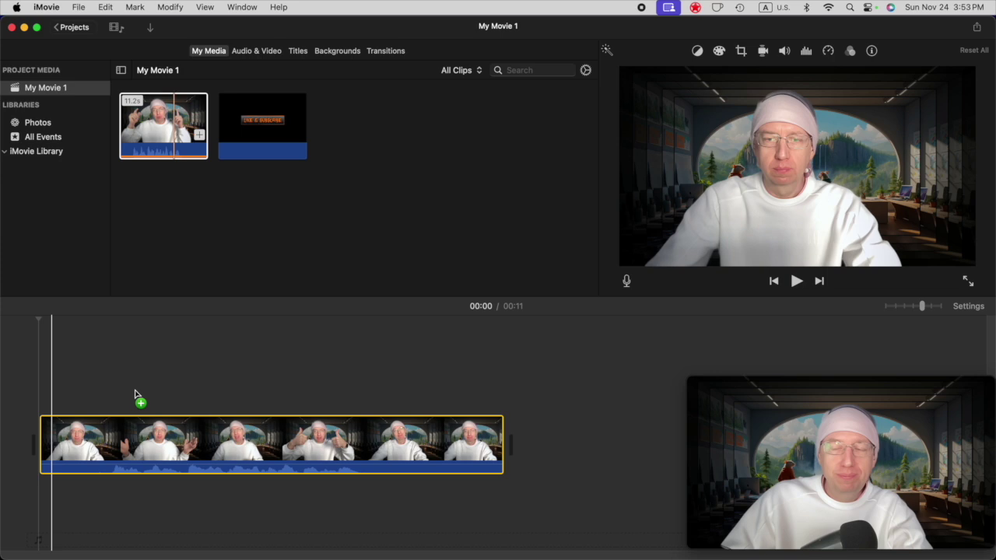
{"action": "left_click", "coordinate": [140, 362]}
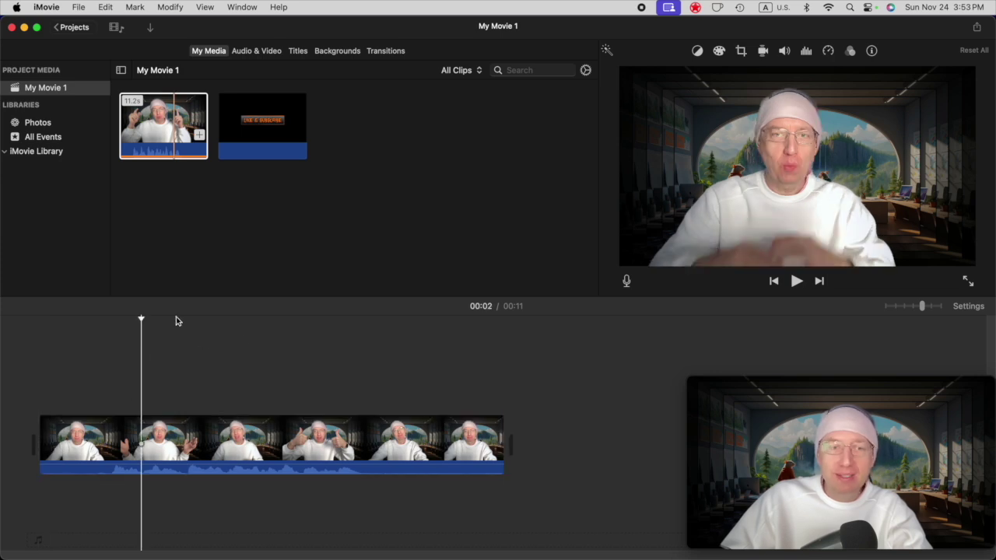
{"action": "left_click_drag", "start_coordinate": [141, 320], "coordinate": [226, 333]}
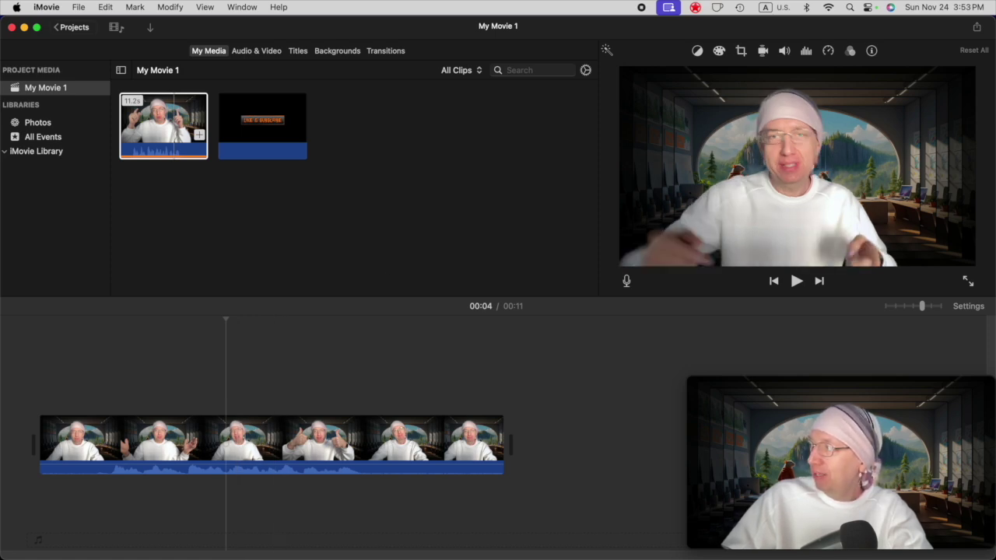
Import the exported Crumble movie into the My Movie 1 media and overlay it above the presenter clip.
{"action": "left_click_drag", "start_coordinate": [614, 137], "coordinate": [351, 161]}
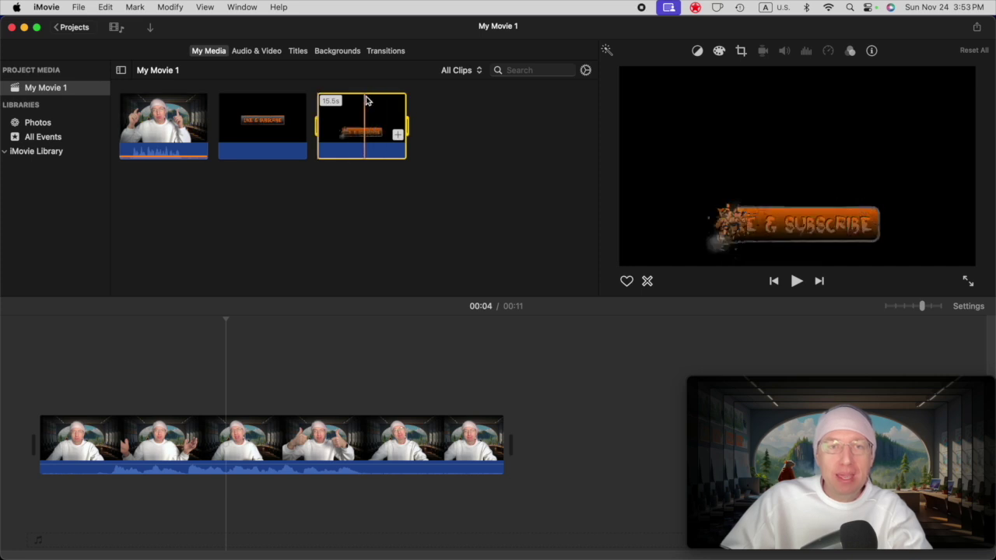
{"action": "left_click_drag", "start_coordinate": [367, 119], "coordinate": [46, 384]}
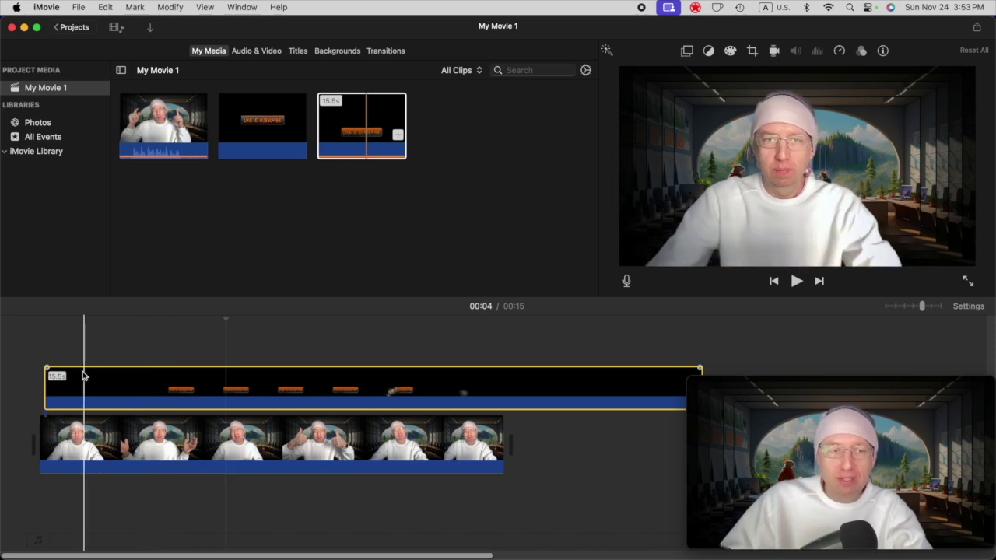
Trim the overlay's empty beginning to leave 13.0 s, align it with the presenter clip's start, and cut the empty part after the crumble.
{"action": "left_click_drag", "start_coordinate": [43, 380], "coordinate": [149, 375]}
{"action": "left_click_drag", "start_coordinate": [326, 395], "coordinate": [217, 395]}
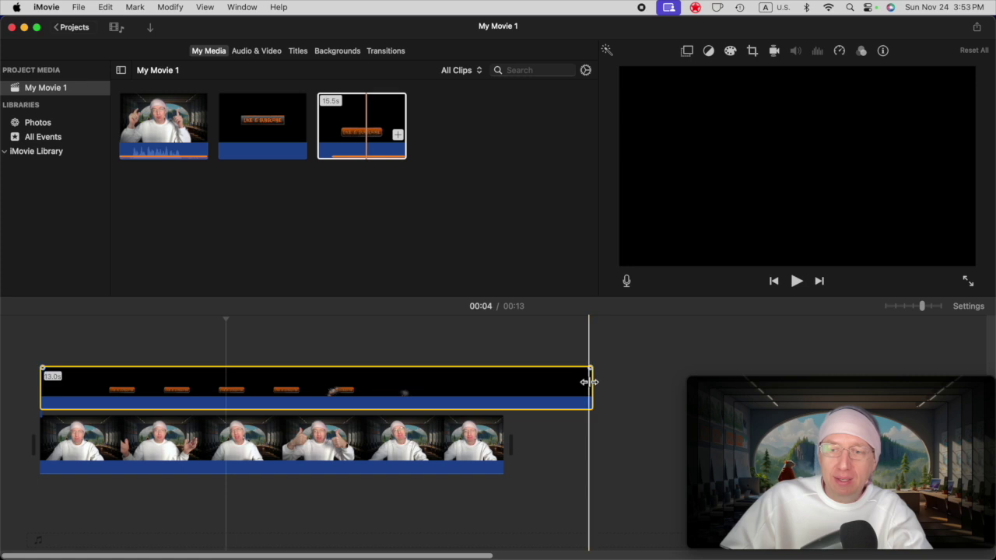
{"action": "left_click_drag", "start_coordinate": [592, 381], "coordinate": [347, 374]}
Shift the banner overlay to begin about 2 seconds into the presenter clip and play back the composite.
{"action": "left_click_drag", "start_coordinate": [104, 381], "coordinate": [289, 378]}
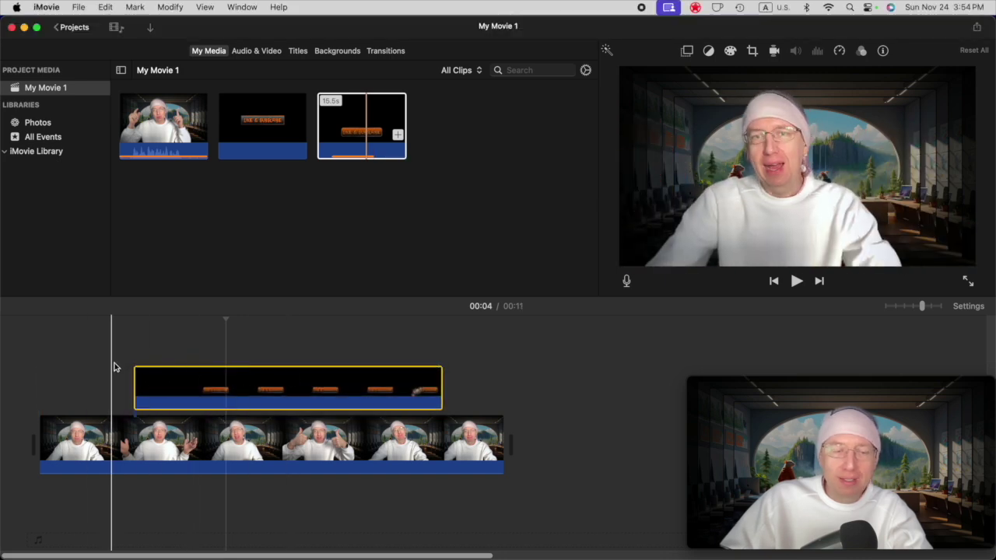
{"action": "key", "text": "space"}
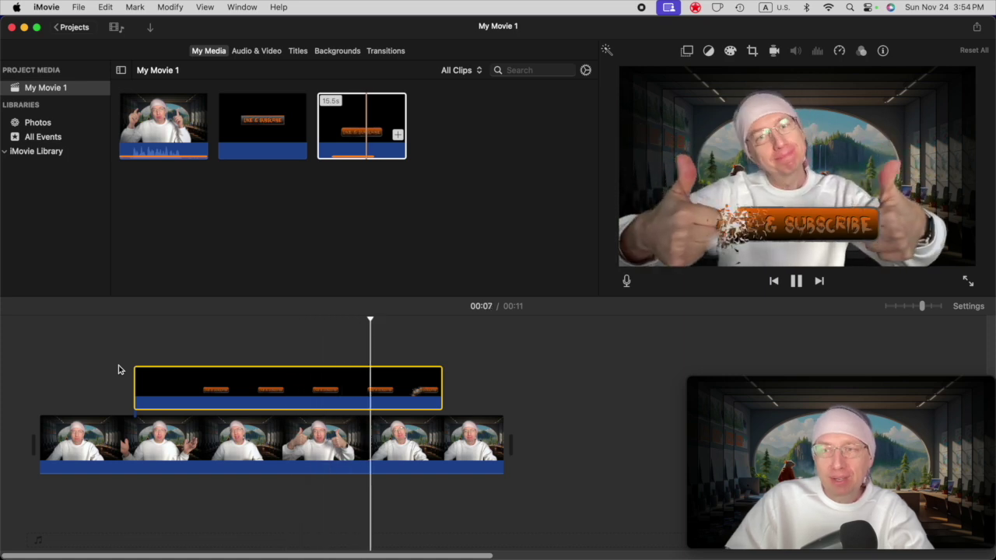
{"action": "key", "text": "space"}
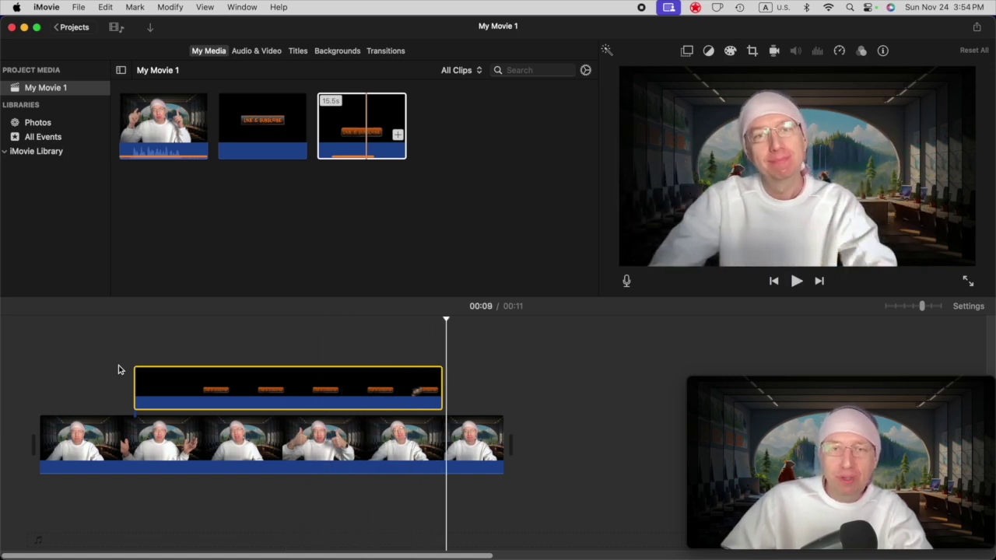